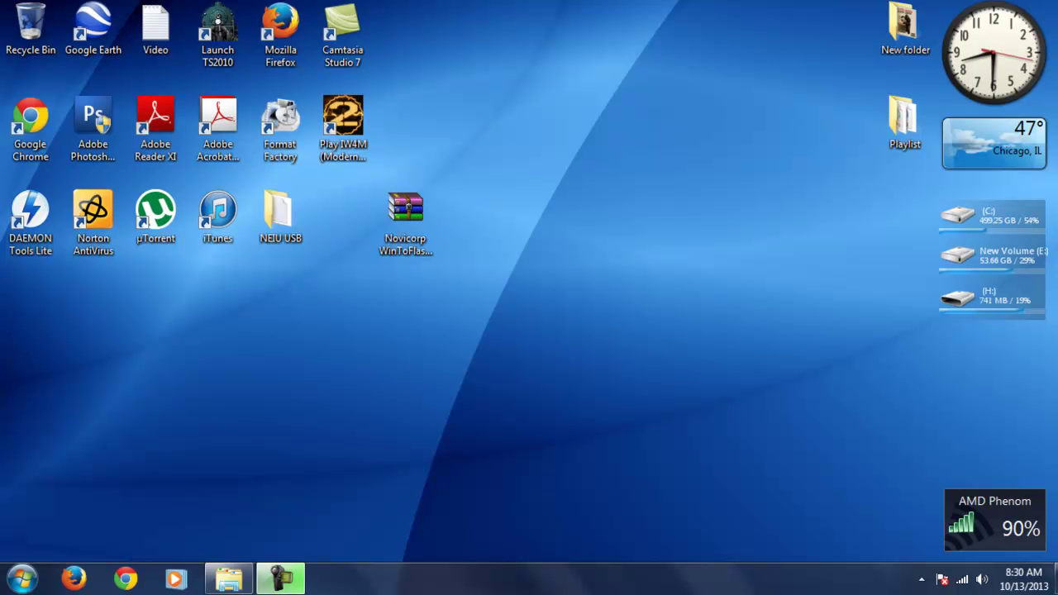
Step: Open the Novicorp WinToFlash 0.8.0000 beta Portable archive from the desktop and run WinToFlash.exe from it
{"action": "left_click_drag", "start_coordinate": [405, 211], "coordinate": [343, 396]}
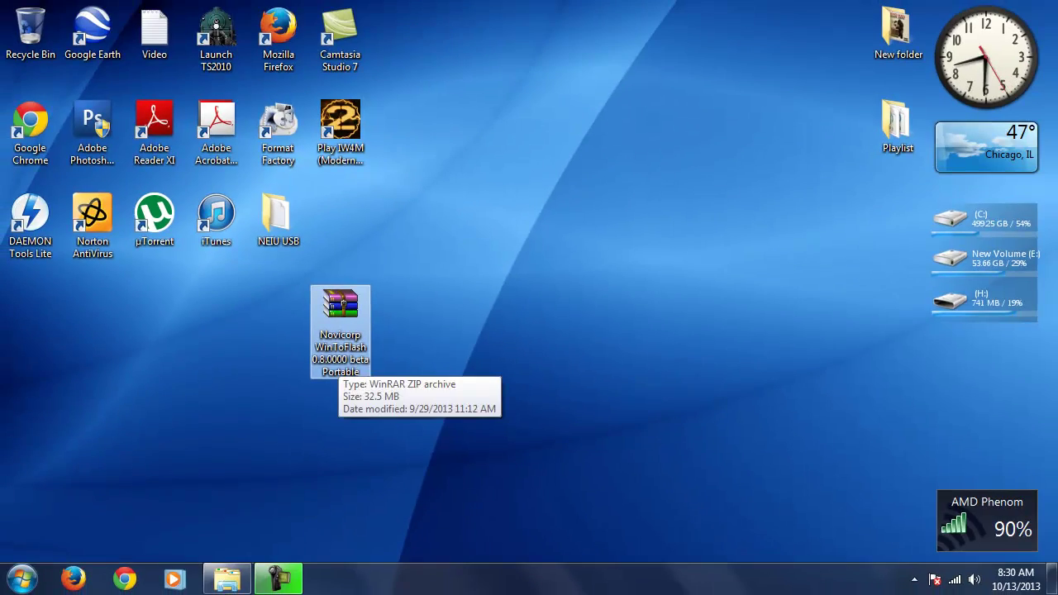
{"action": "double_click", "coordinate": [339, 347]}
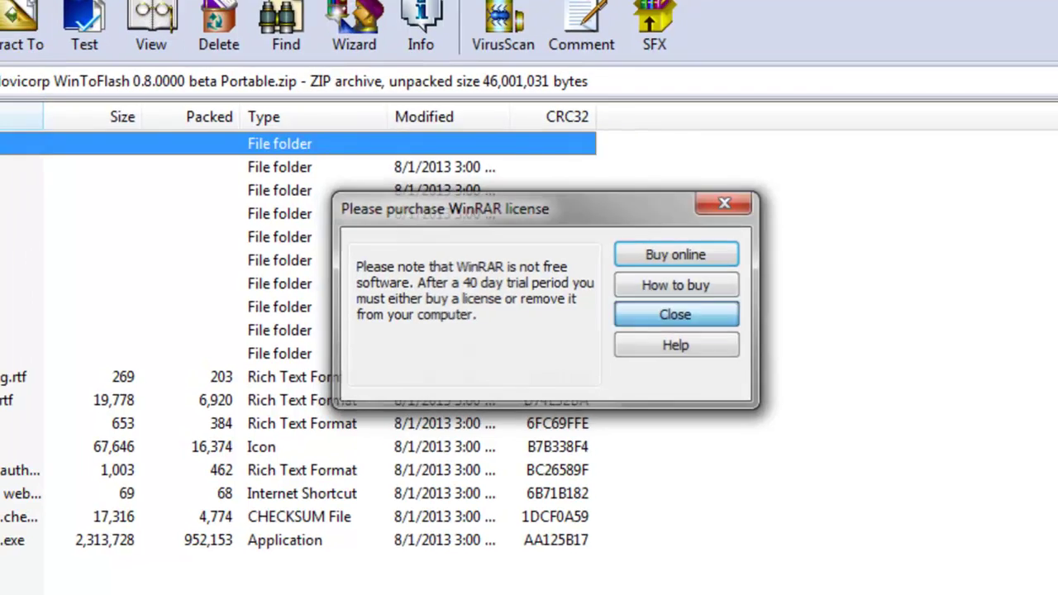
{"action": "left_click", "coordinate": [675, 314]}
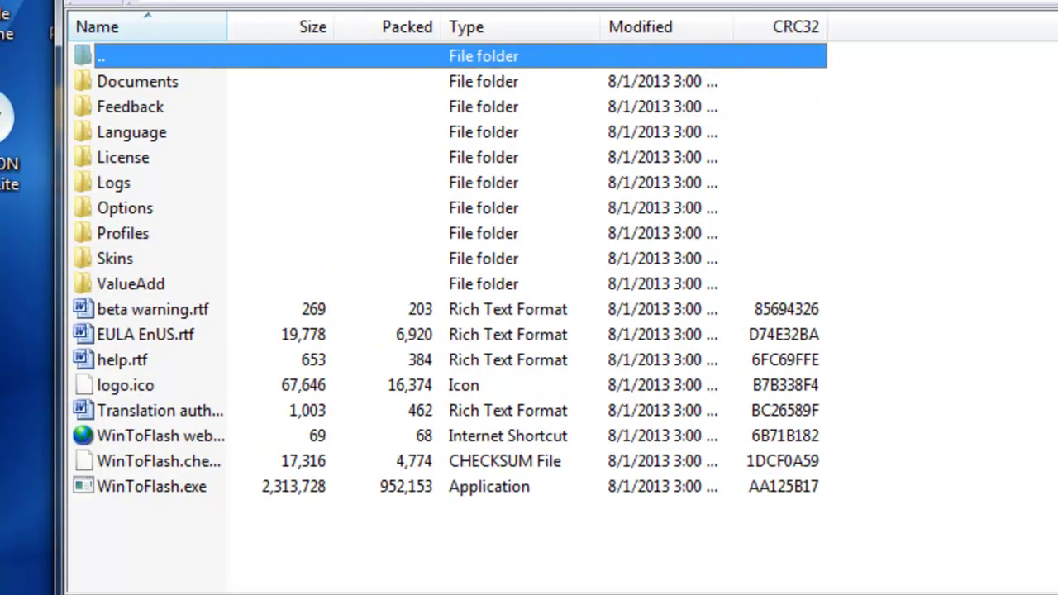
{"action": "left_click", "coordinate": [134, 503]}
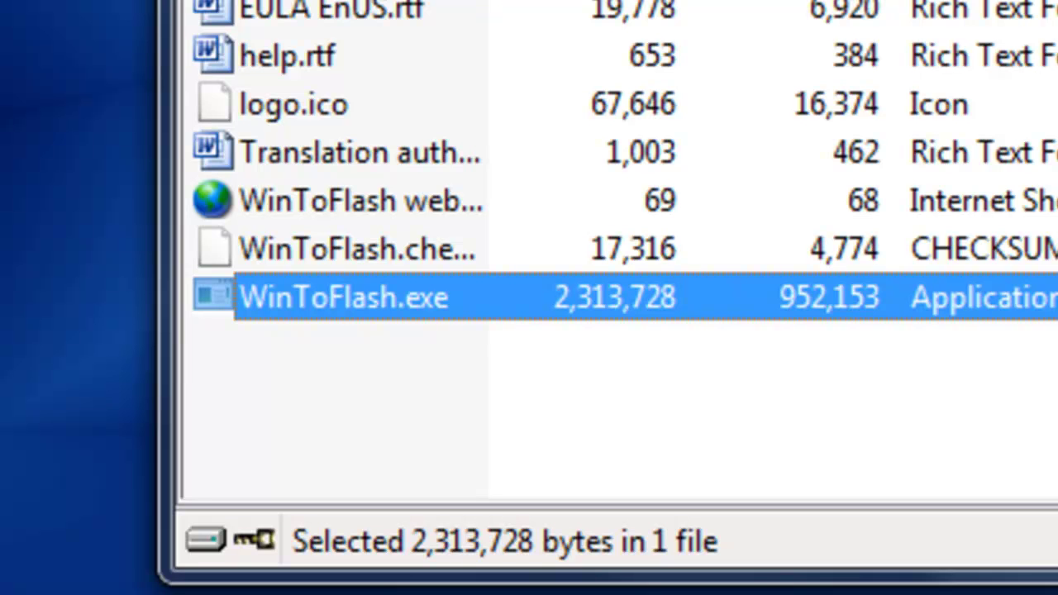
{"action": "key", "text": "Return"}
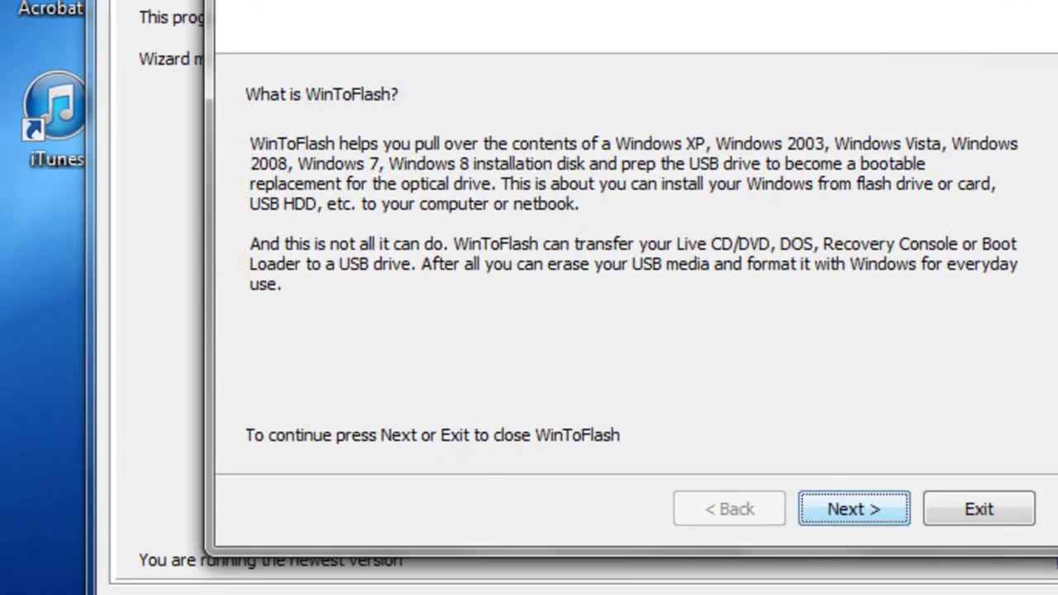
Step: Complete the First start wizard, accepting the EULA, and advance the Windows Setup Transfer Wizard to its basic parameters
{"action": "key", "text": "Return"}
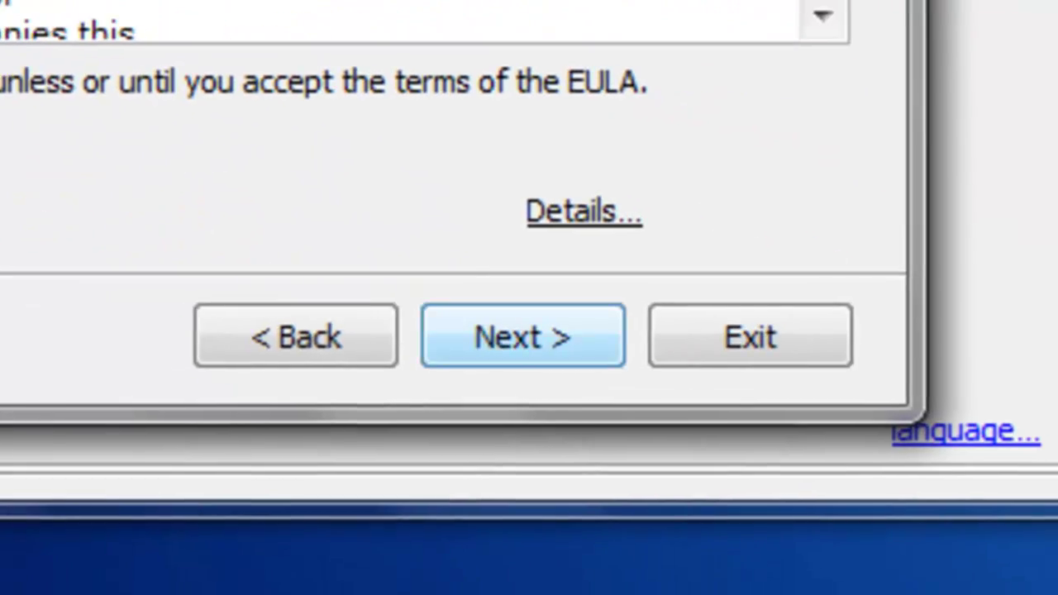
{"action": "left_click", "coordinate": [809, 387]}
{"action": "left_click", "coordinate": [809, 387]}
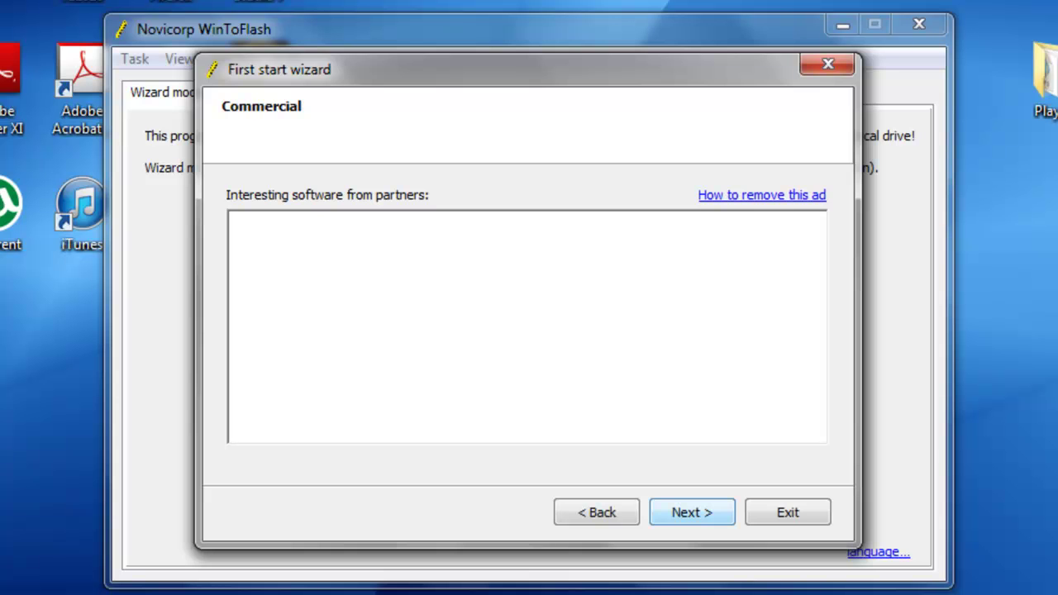
{"action": "key", "text": "Return"}
{"action": "key", "text": "Return"}
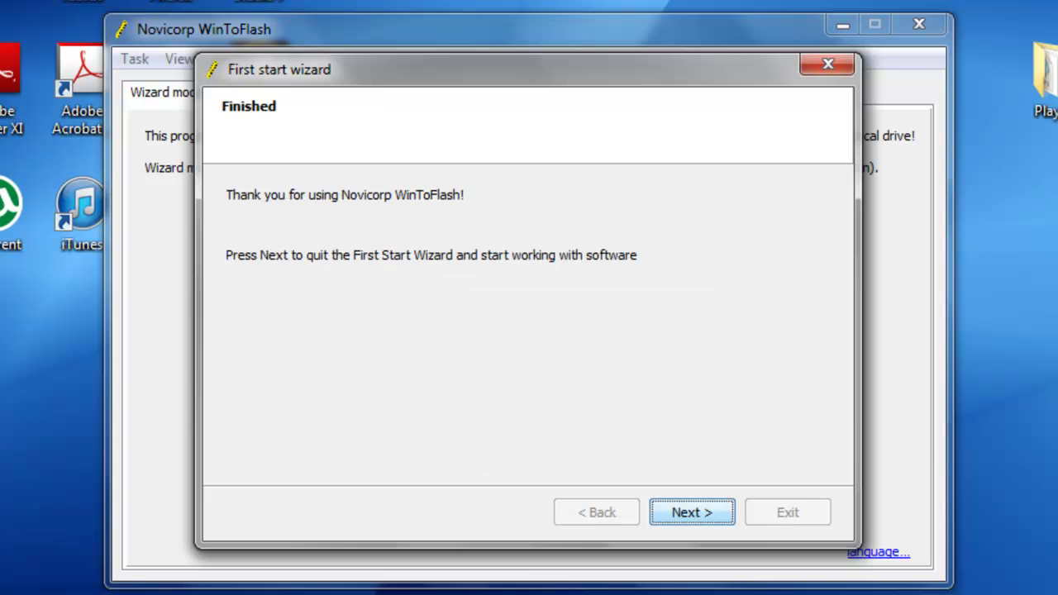
{"action": "key", "text": "Return"}
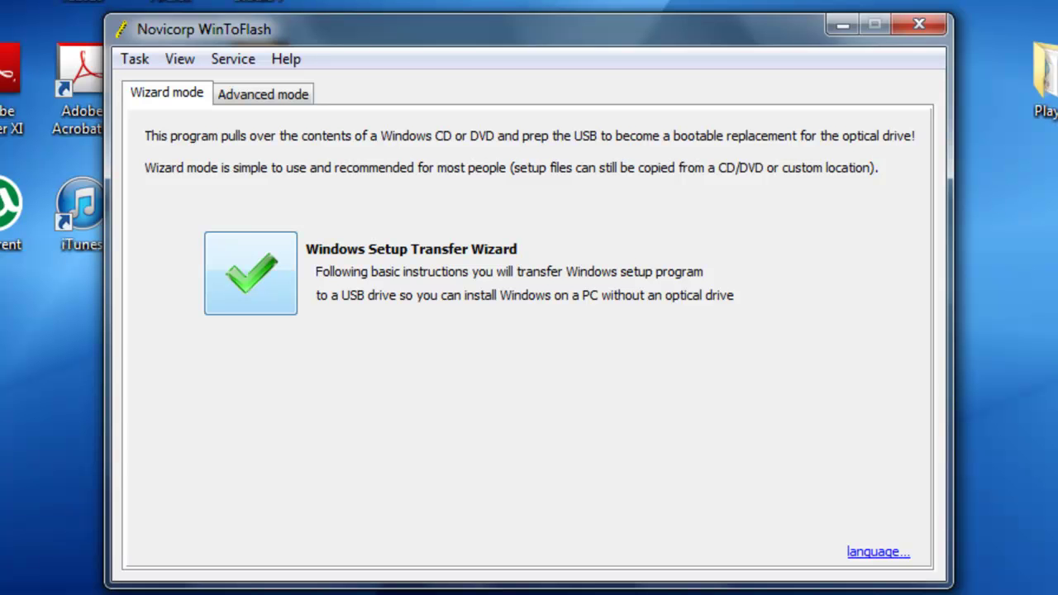
{"action": "key", "text": "Return"}
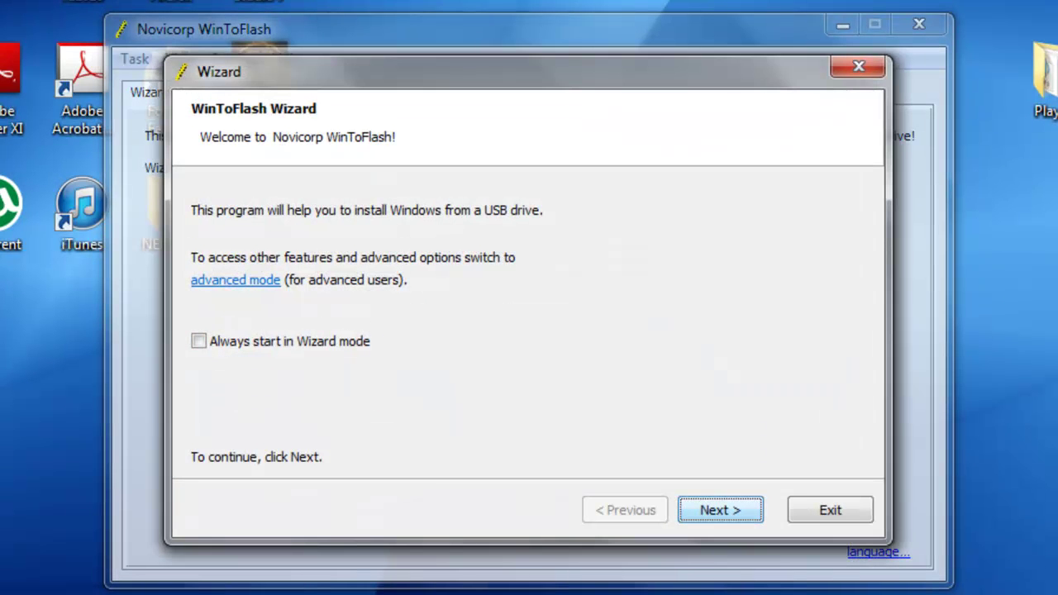
{"action": "key", "text": "Return"}
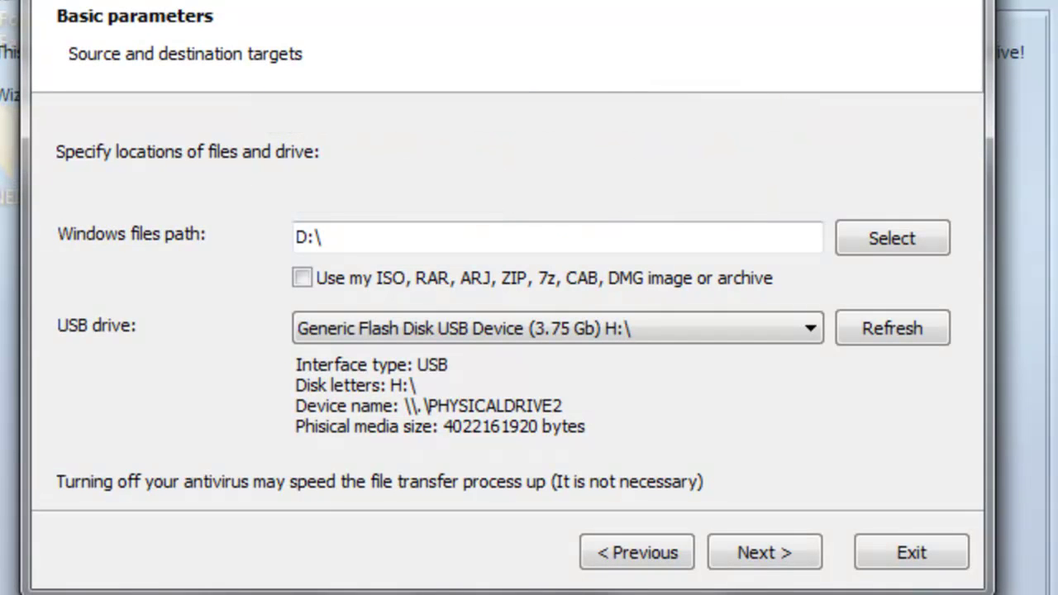
Step: Set the Windows files path to DVD RW Drive (D:)
{"action": "left_click", "coordinate": [892, 237]}
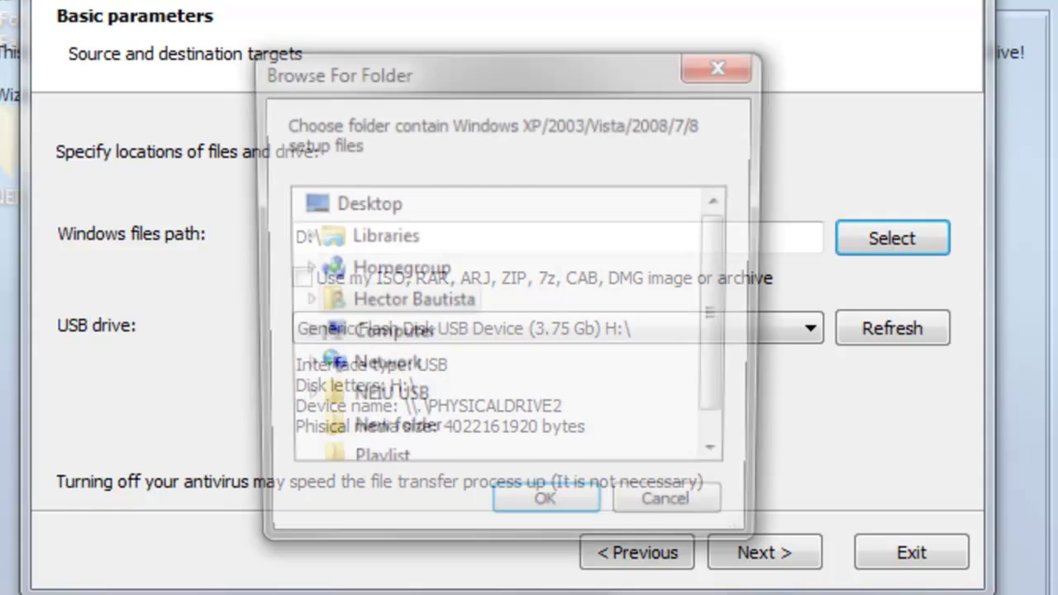
{"action": "left_click", "coordinate": [303, 335]}
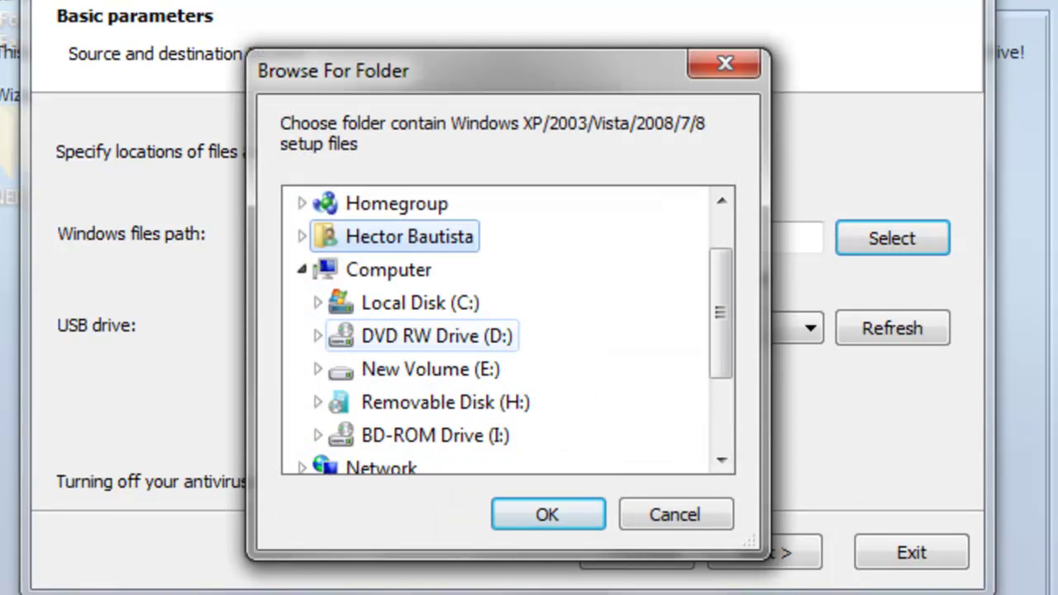
{"action": "left_click", "coordinate": [436, 336]}
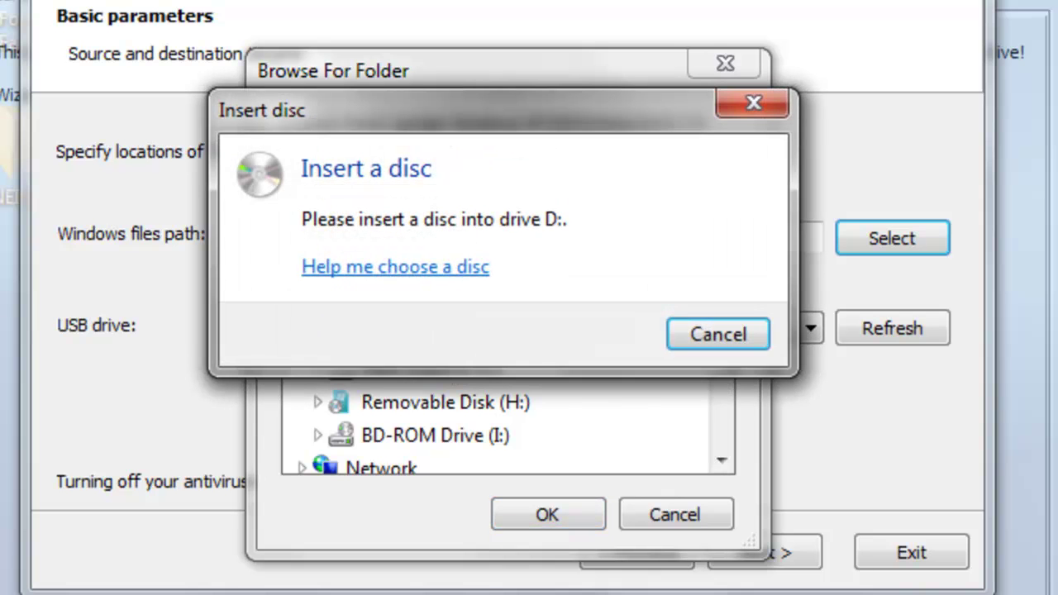
{"action": "key", "text": "Escape"}
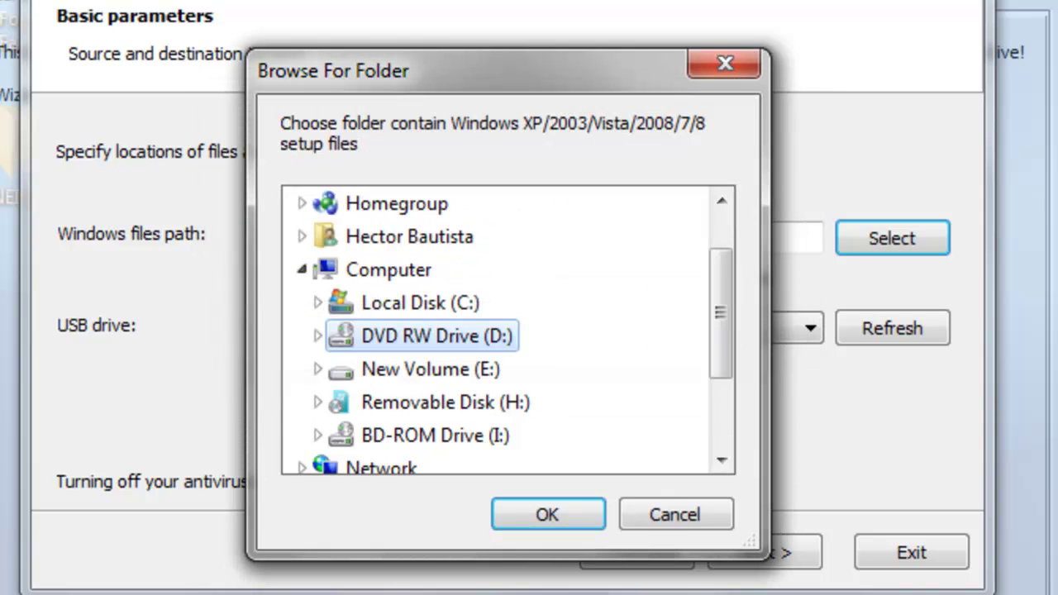
{"action": "key", "text": "Return"}
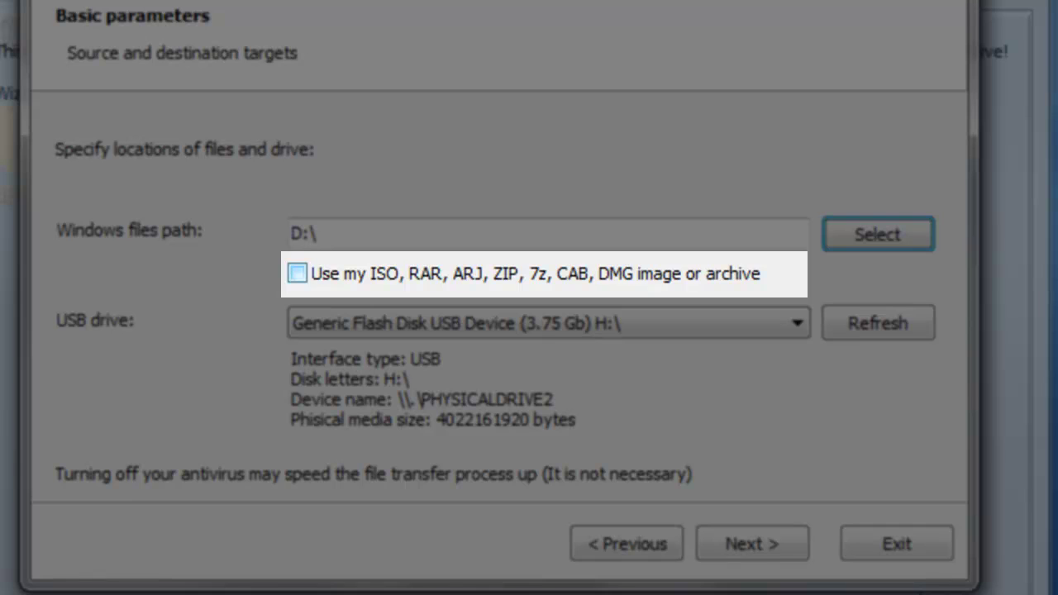
Step: Enable using an image or archive as the source and choose the Windows Vista with Service Pack 1 ISO file
{"action": "left_click", "coordinate": [296, 272]}
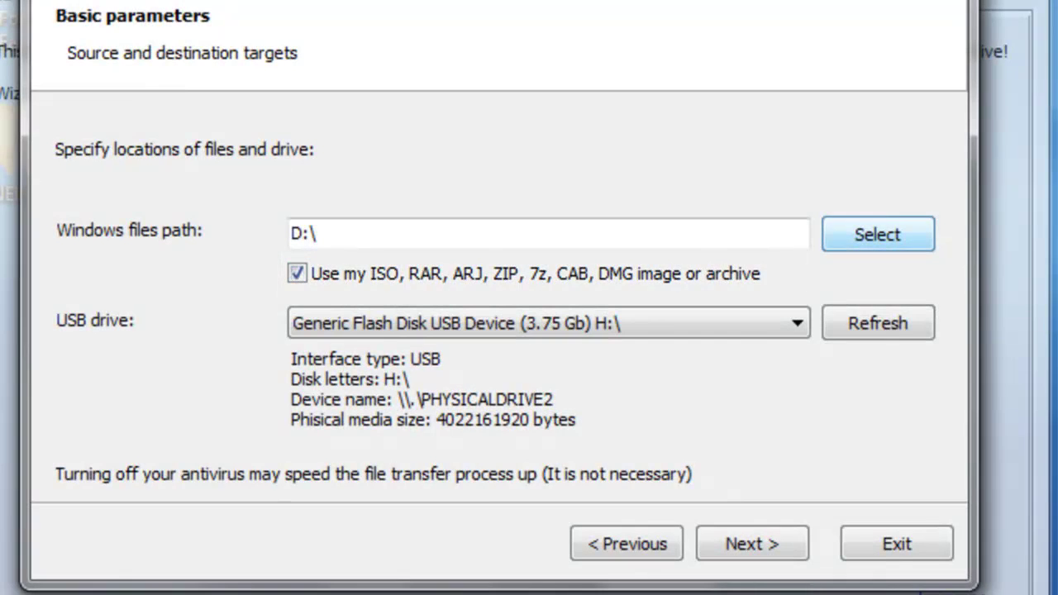
{"action": "left_click", "coordinate": [877, 234]}
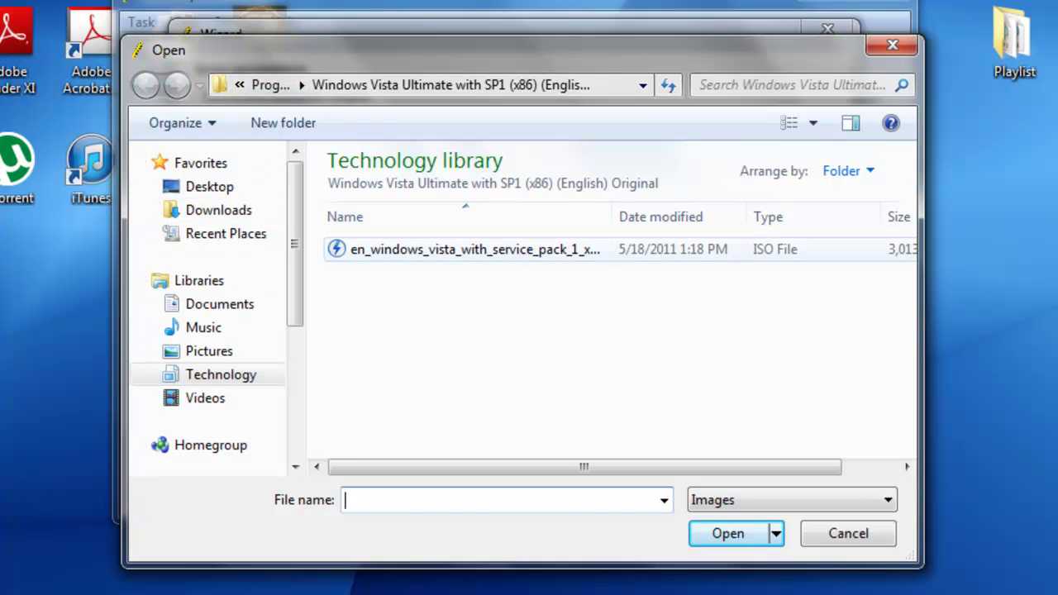
{"action": "double_click", "coordinate": [474, 249]}
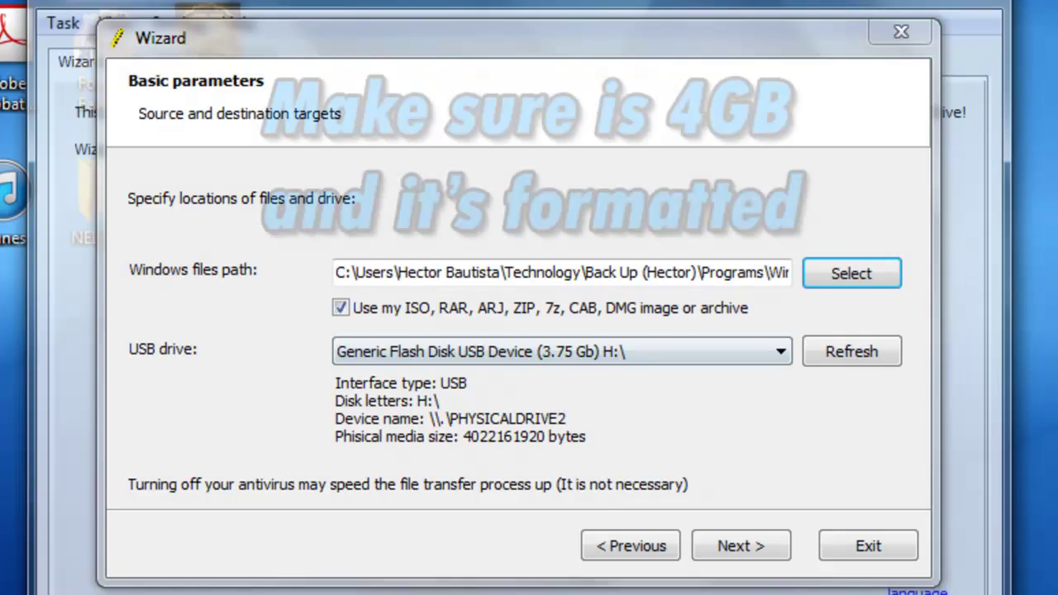
Step: Open the Computer window and examine Removable Disk (H:) with the actions available for it
{"action": "key", "text": "super"}
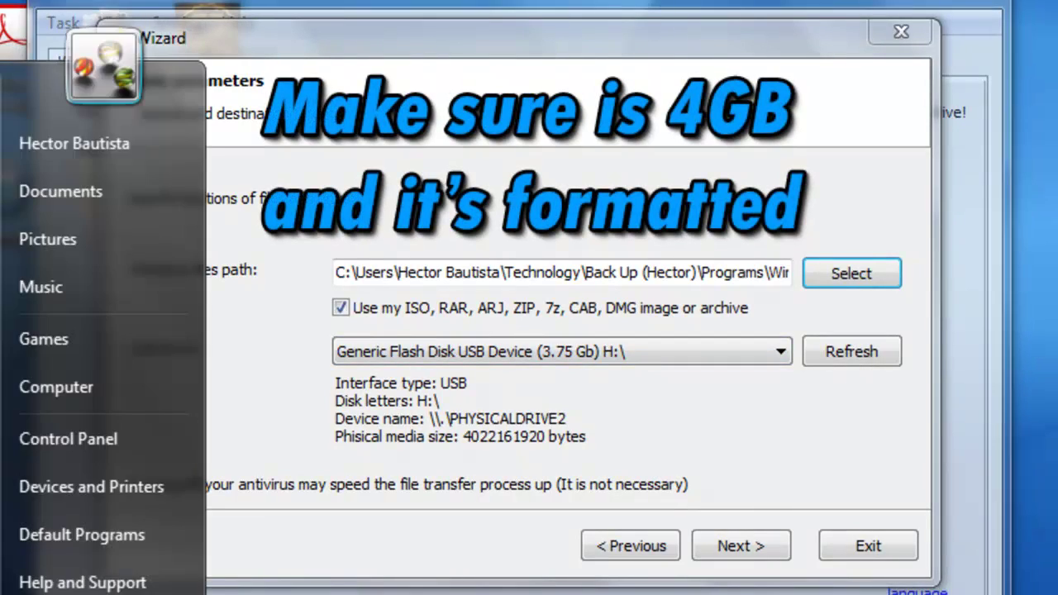
{"action": "left_click", "coordinate": [58, 385]}
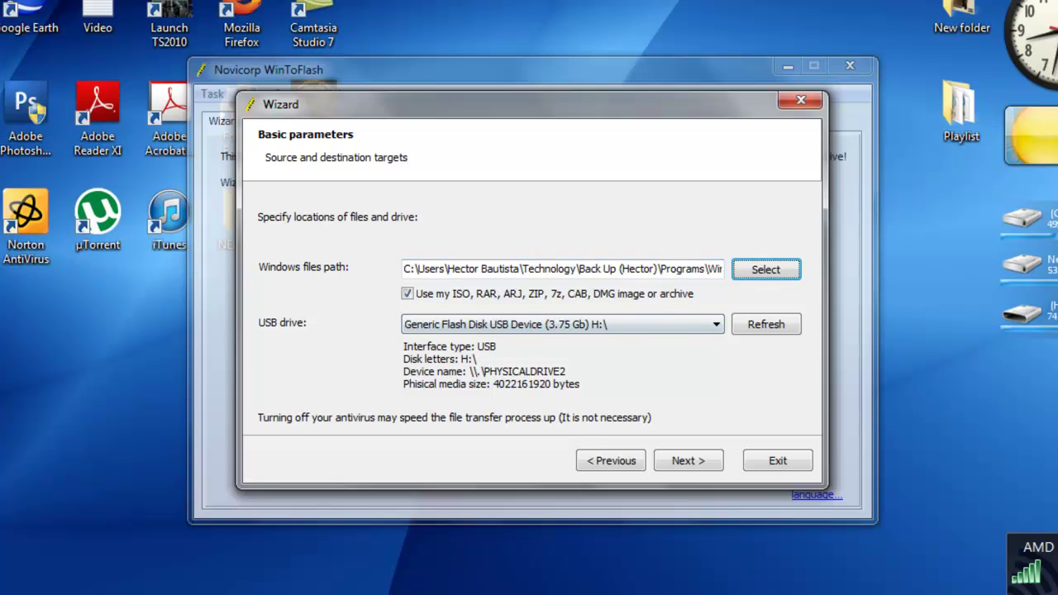
{"action": "left_click", "coordinate": [190, 592]}
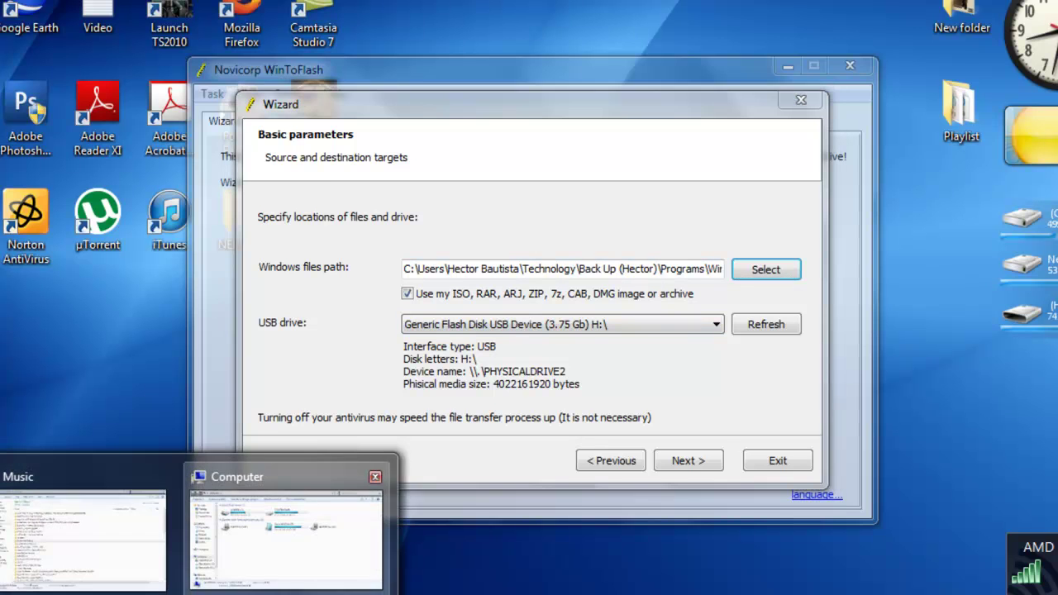
{"action": "left_click", "coordinate": [293, 537]}
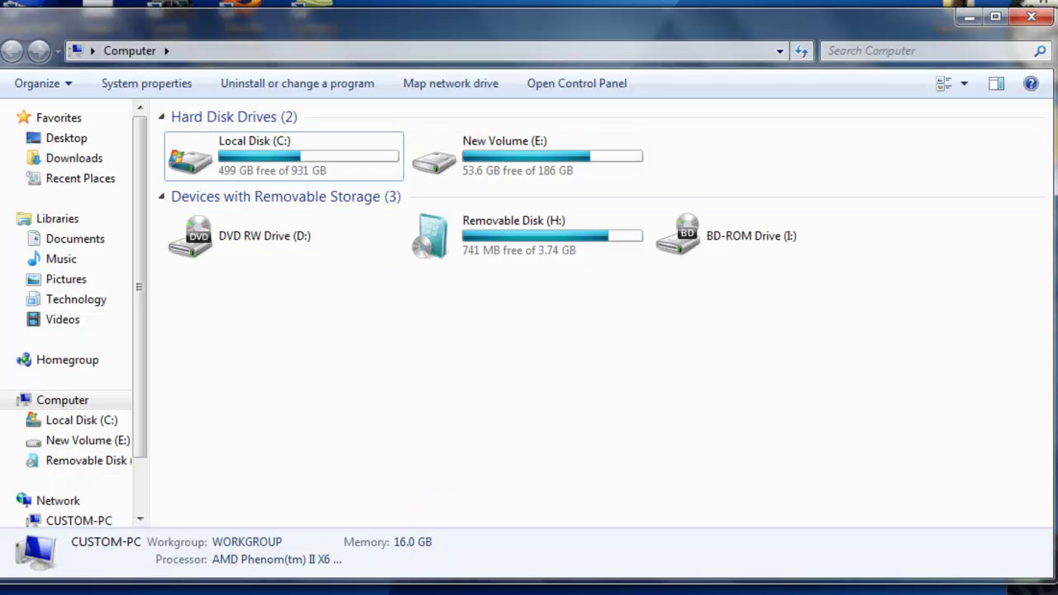
{"action": "left_click", "coordinate": [526, 235]}
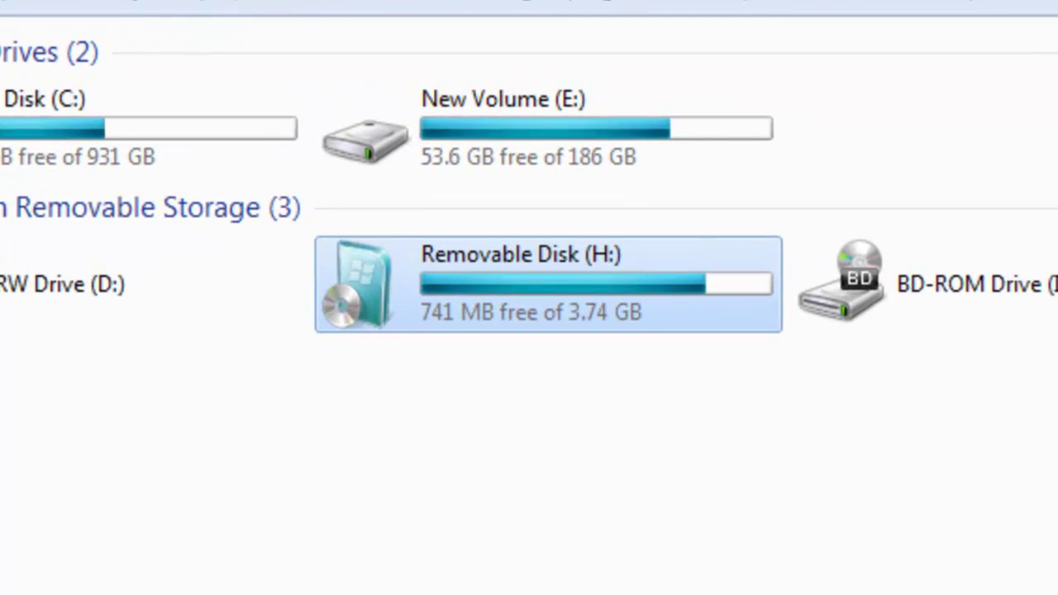
{"action": "right_click", "coordinate": [501, 281]}
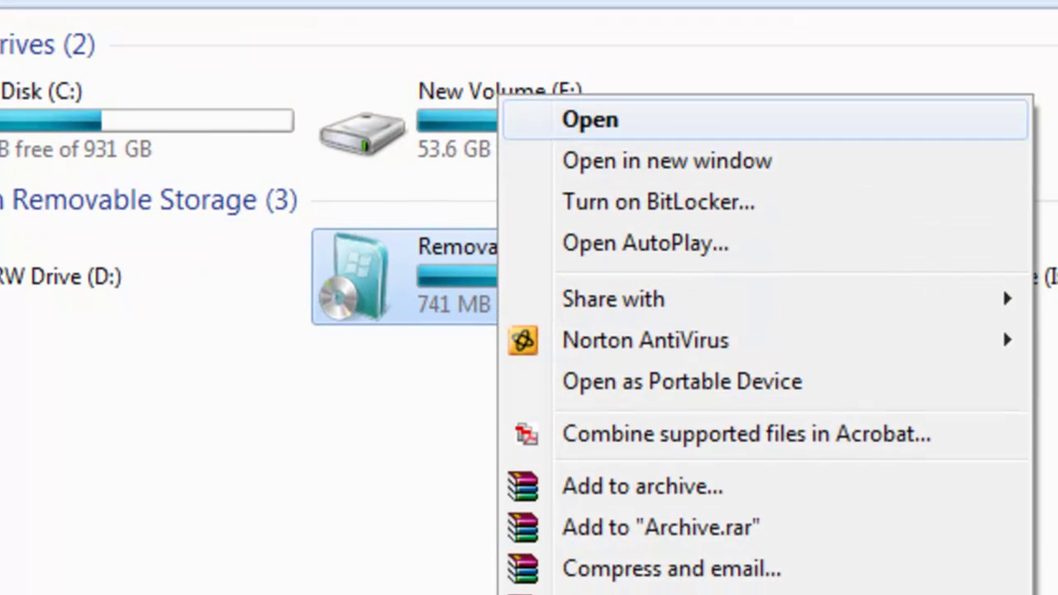
{"action": "key", "text": "Escape"}
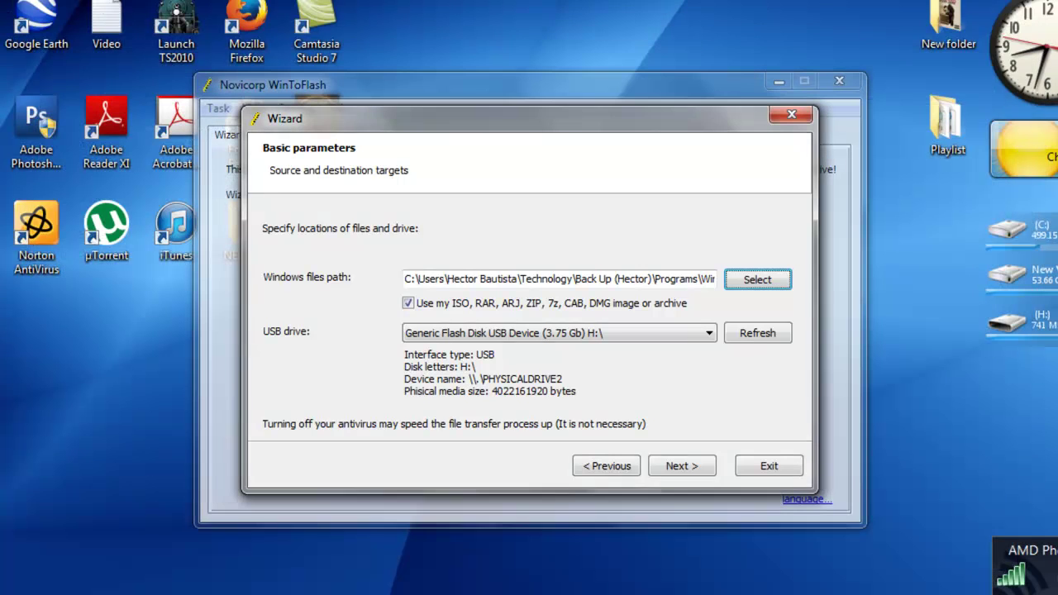
Step: Choose Generic Flash Disk USB Device (3.75 Gb) H:\ as the wizard's destination USB drive
{"action": "left_click", "coordinate": [559, 333]}
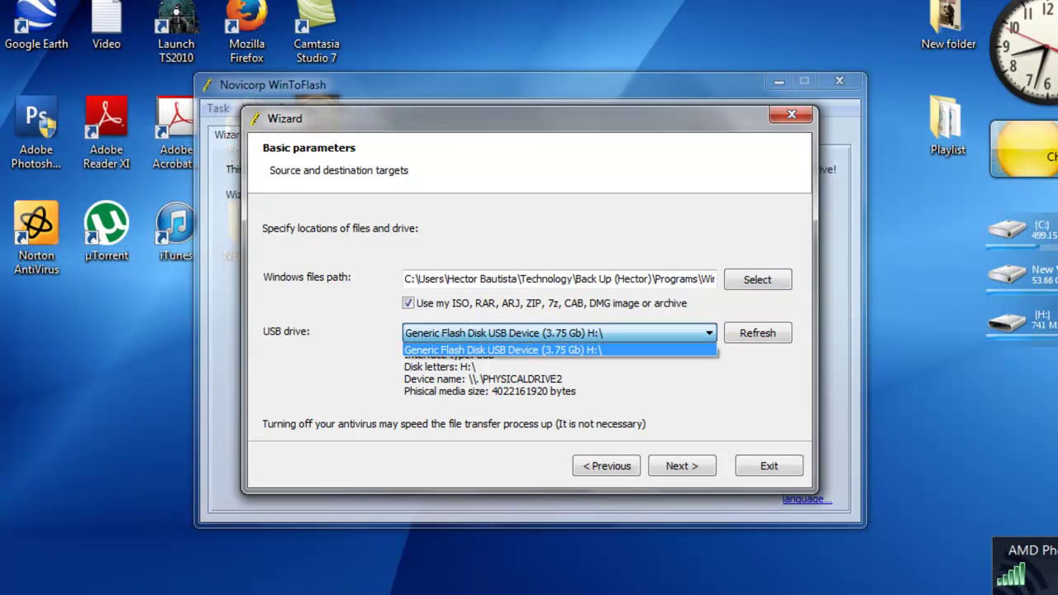
{"action": "left_click", "coordinate": [558, 332]}
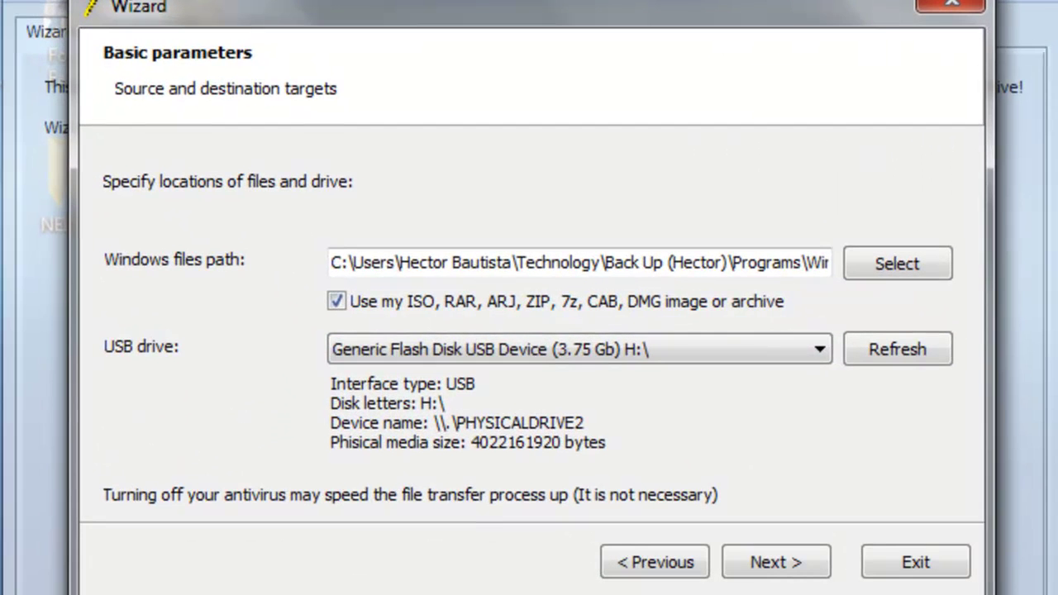